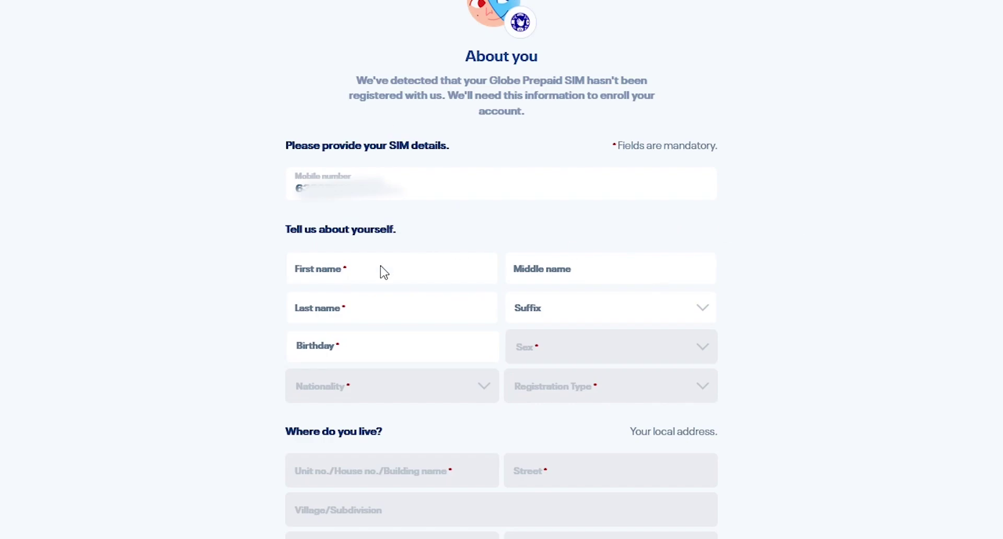
Enter the applicant's first, middle and last names.
{"action": "left_click", "coordinate": [366, 277]}
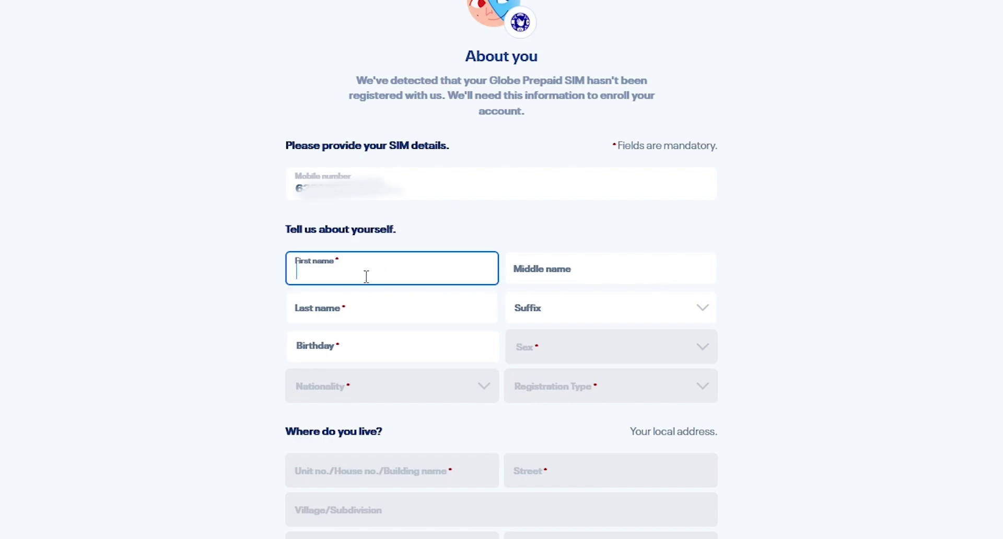
{"action": "key", "text": "ctrl+v"}
{"action": "type", "text": "Jamie"}
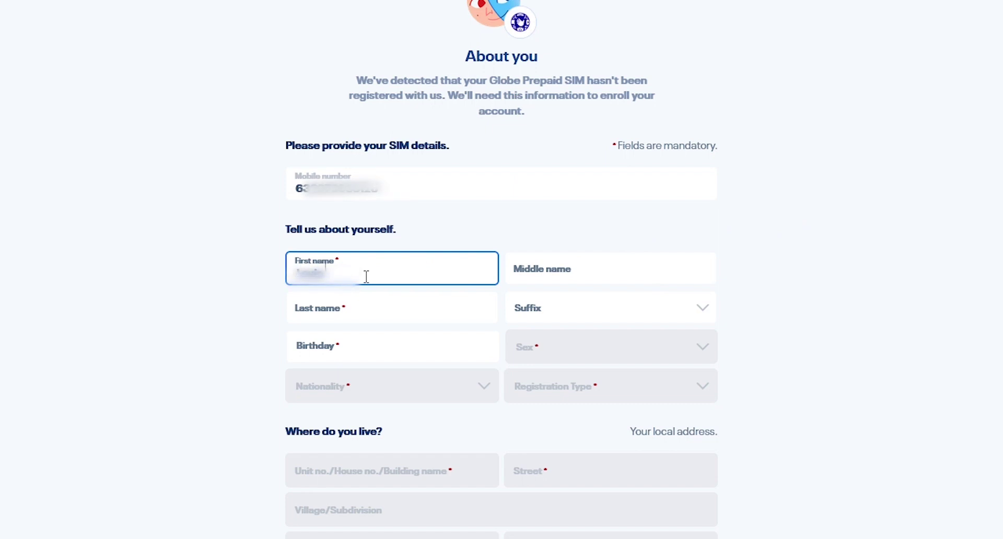
{"action": "left_click", "coordinate": [548, 279]}
{"action": "type", "text": "Marie"}
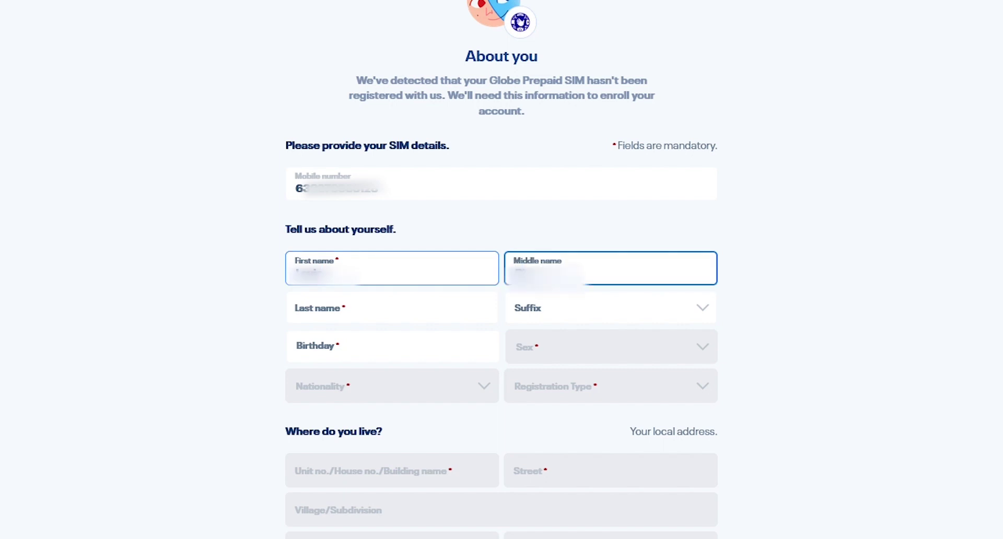
{"action": "type", "text": "le"}
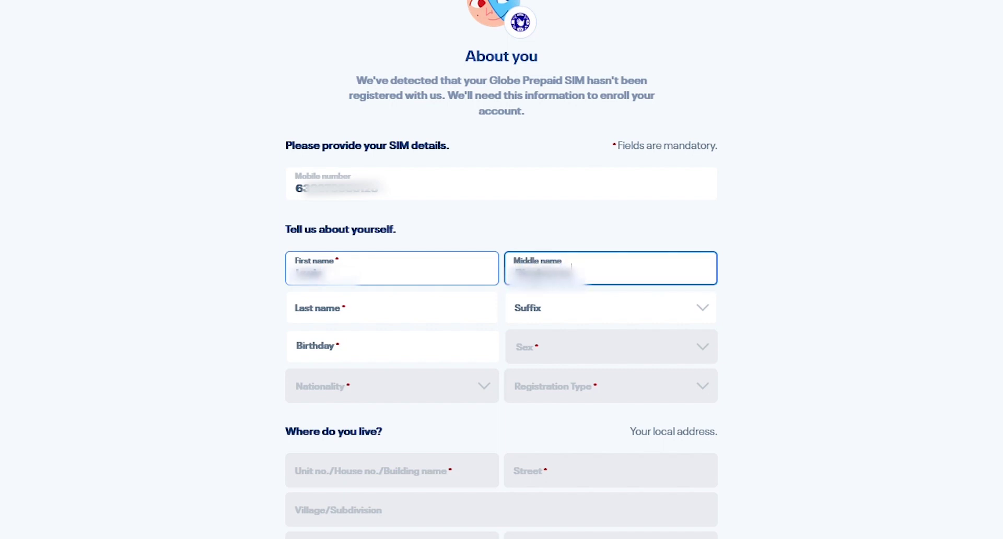
{"action": "left_click", "coordinate": [407, 321]}
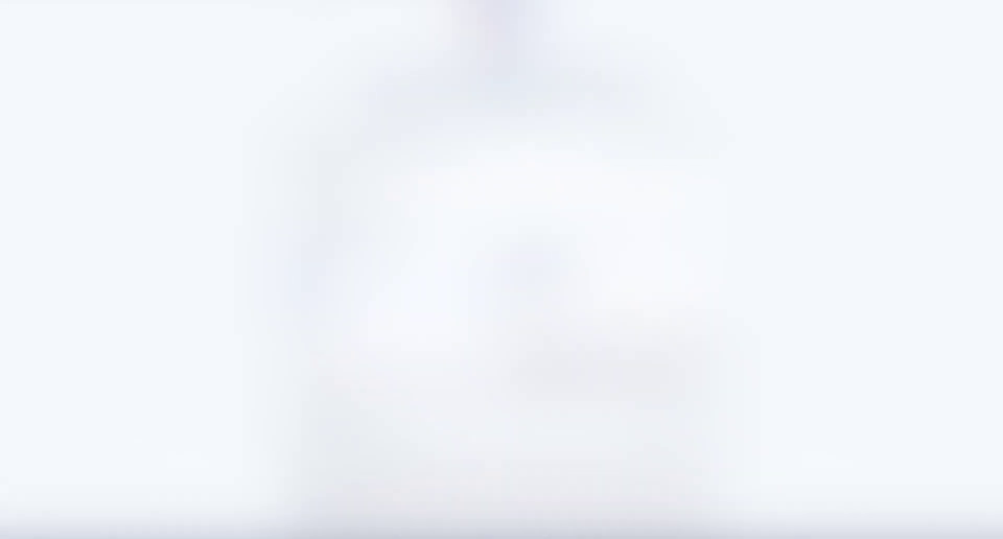
Set suffix III, enter the birthday, and choose sex Male and nationality Philippines.
{"action": "left_click", "coordinate": [654, 316]}
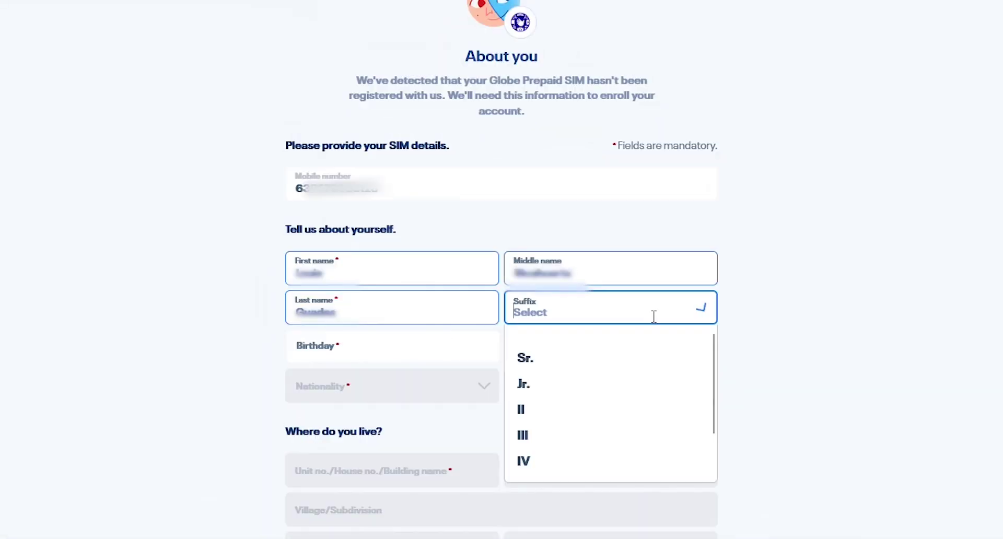
{"action": "left_click", "coordinate": [559, 434]}
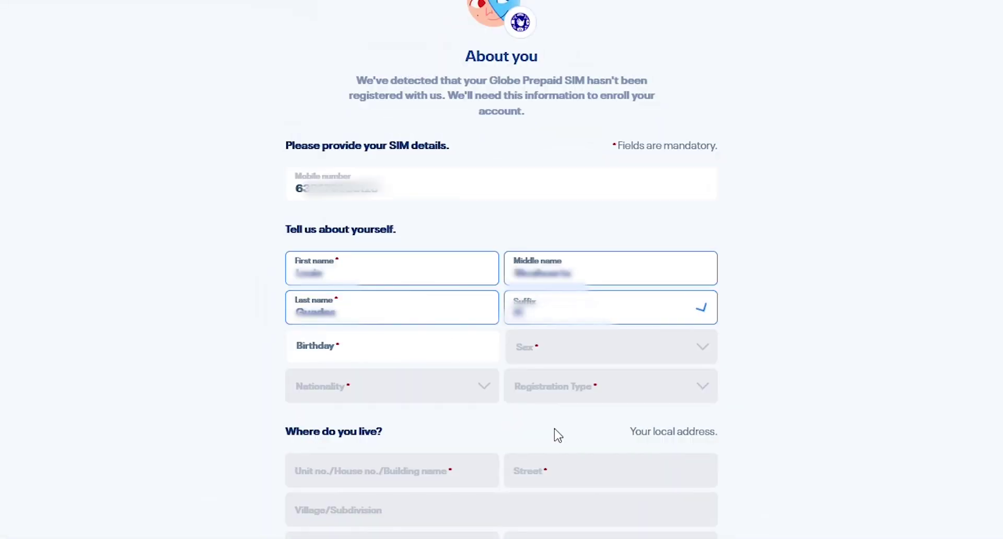
{"action": "left_click", "coordinate": [374, 354]}
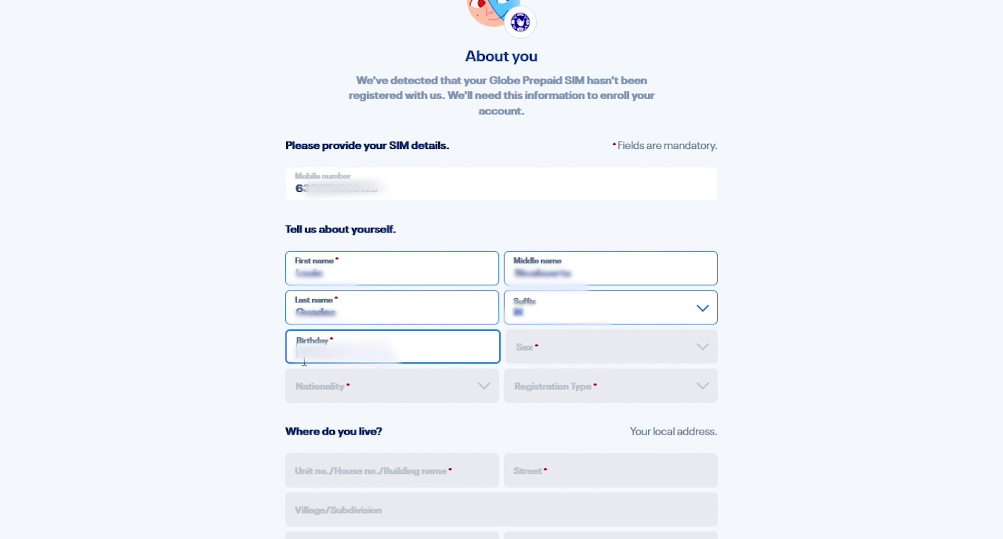
{"action": "type", "text": "0"}
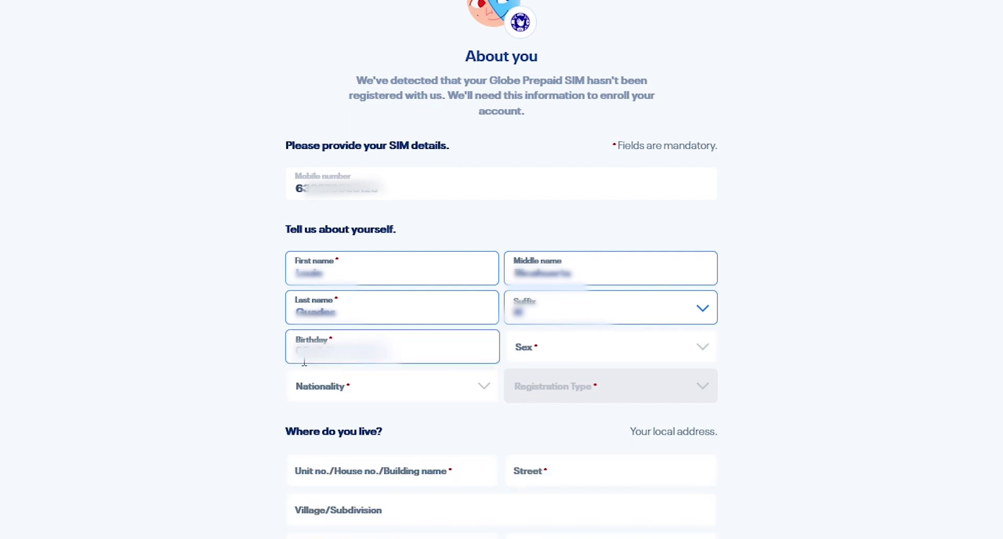
{"action": "left_click", "coordinate": [710, 349]}
{"action": "left_click", "coordinate": [608, 387]}
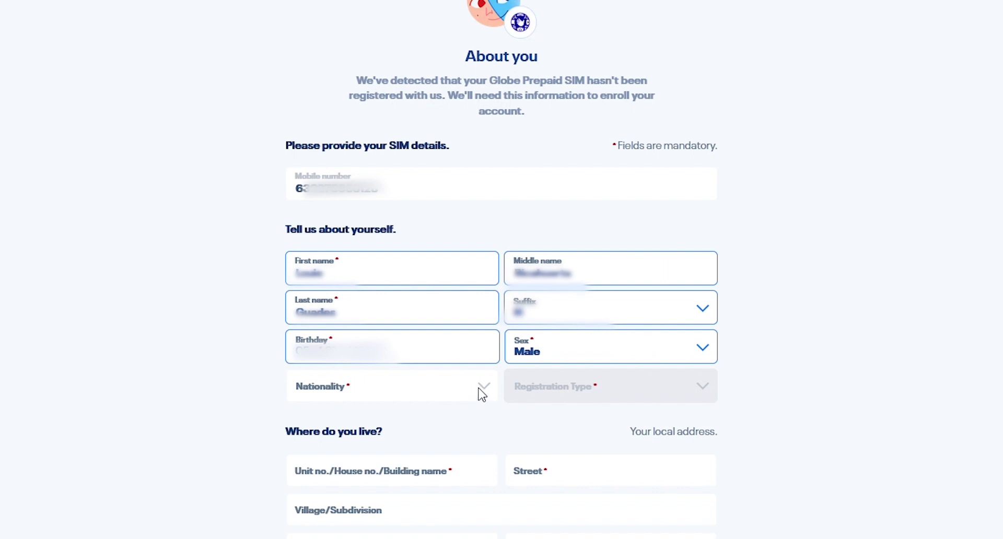
{"action": "left_click", "coordinate": [403, 395]}
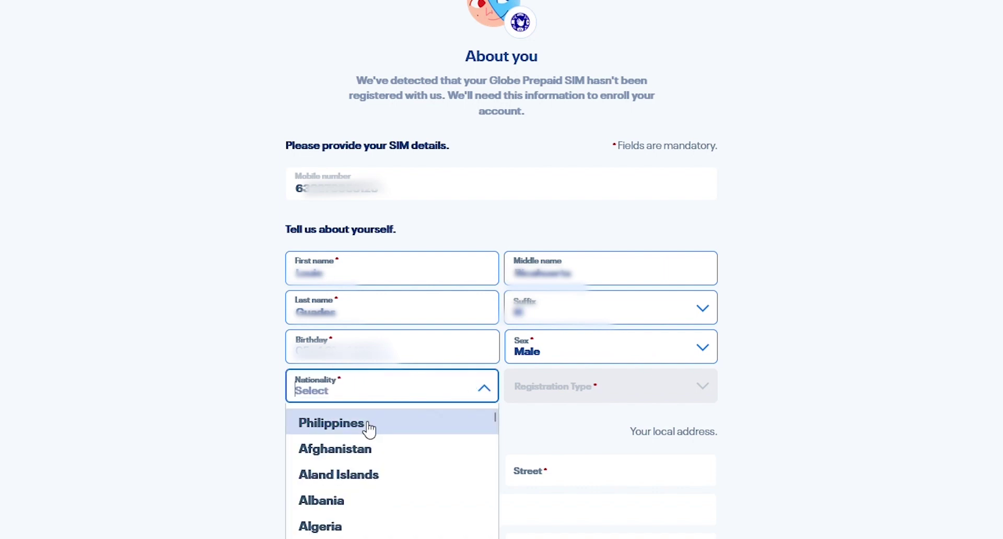
{"action": "left_click", "coordinate": [369, 430]}
{"action": "scroll", "coordinate": [793, 376], "scroll_direction": "down", "scroll_amount": 6}
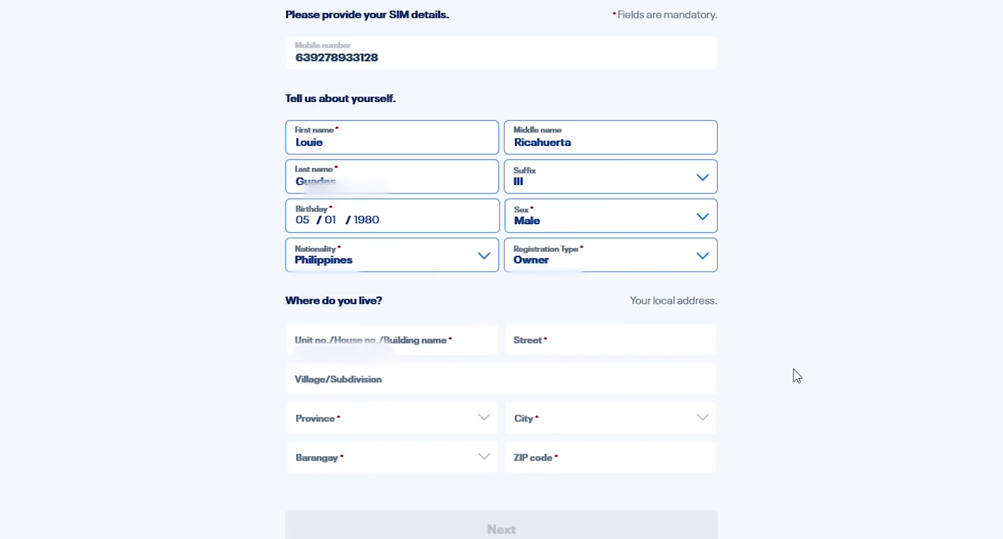
Enter the unit/house number and street, leaving Village/Subdivision blank.
{"action": "left_click", "coordinate": [410, 167]}
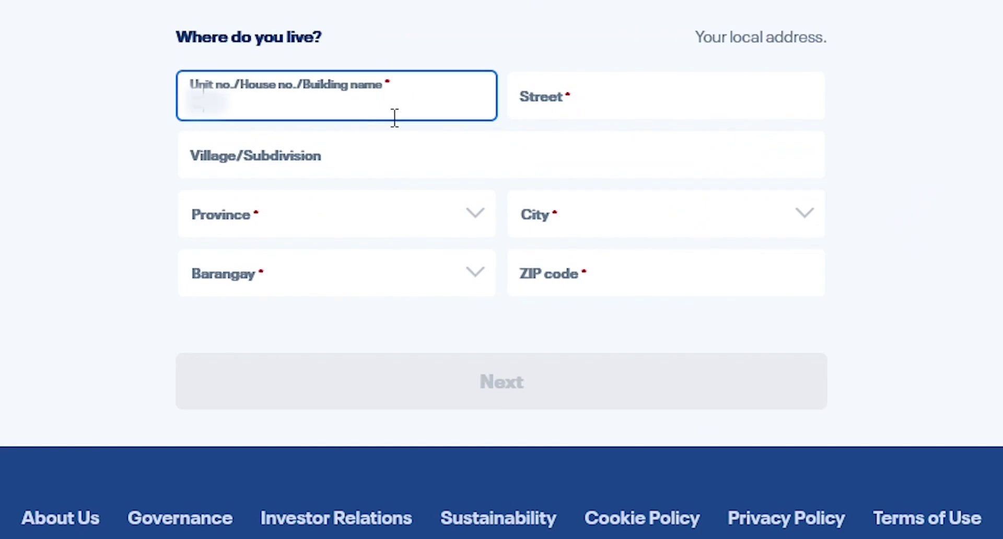
{"action": "left_click", "coordinate": [578, 107]}
{"action": "key", "text": "ctrl+v"}
{"action": "type", "text": "yon St"}
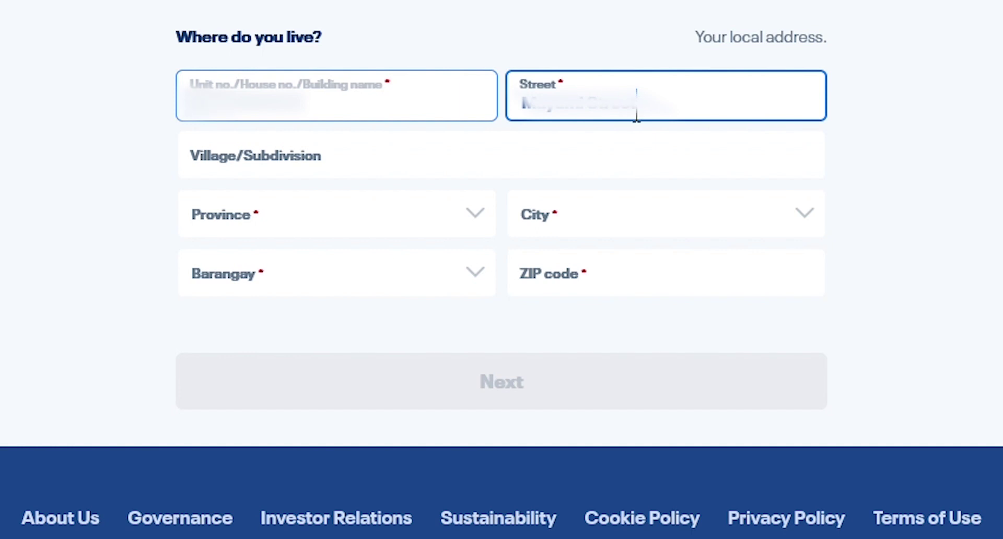
{"action": "left_click", "coordinate": [464, 170]}
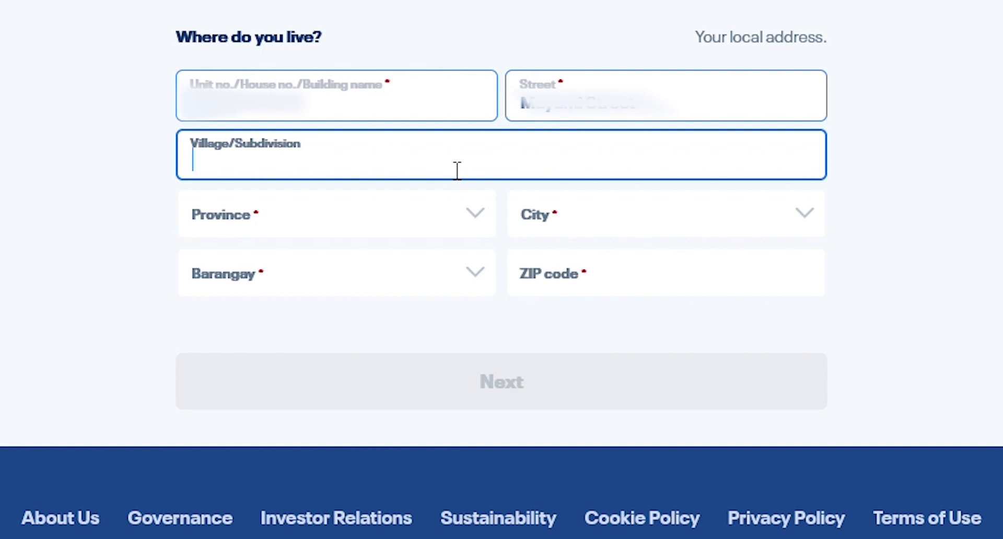
{"action": "left_click", "coordinate": [486, 279]}
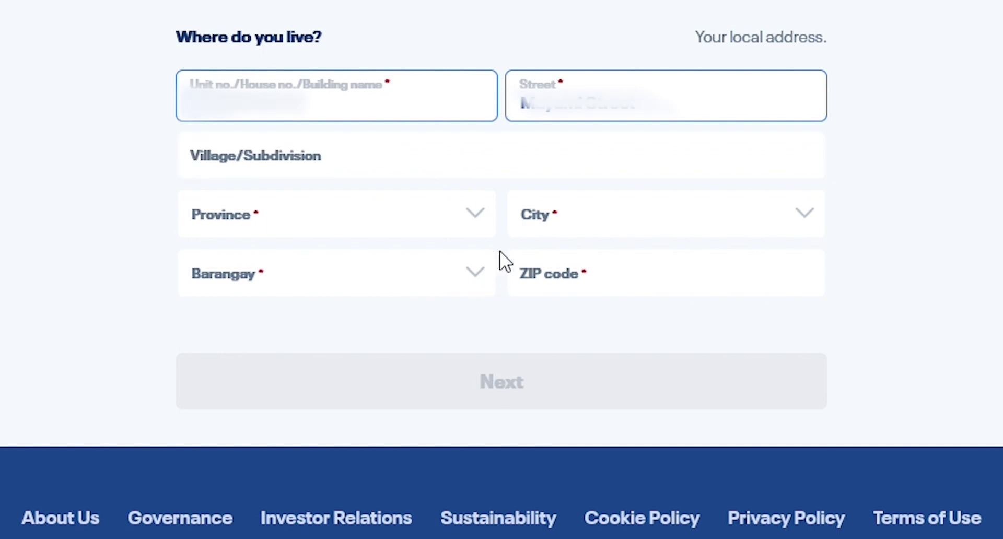
Search the province list with 'me' and set Province to METRO MANILA.
{"action": "left_click", "coordinate": [477, 223]}
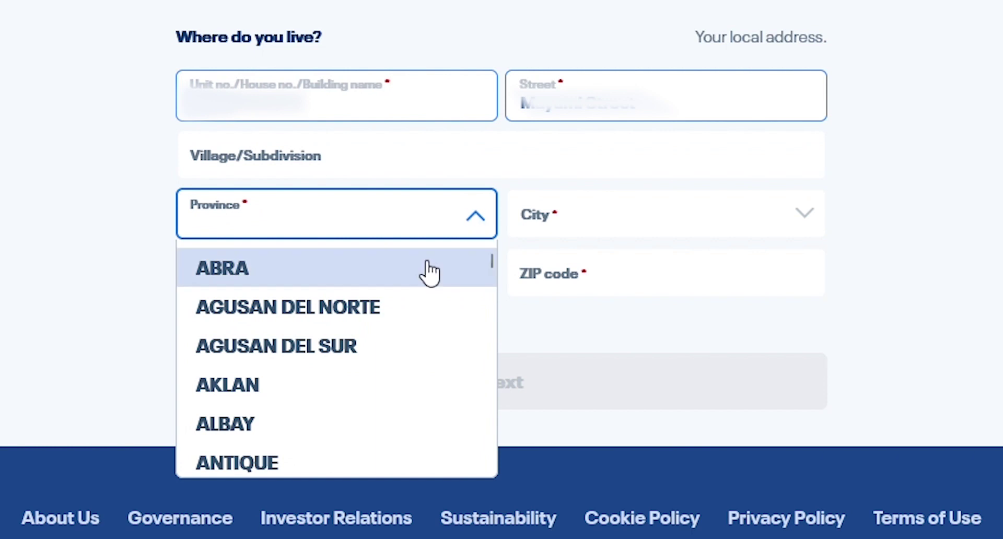
{"action": "left_click", "coordinate": [262, 229]}
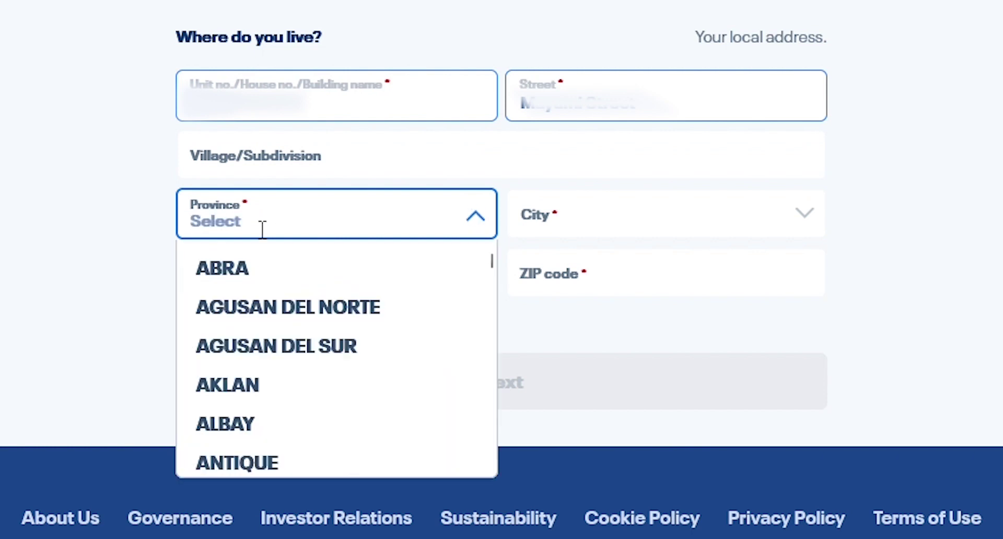
{"action": "type", "text": "que"}
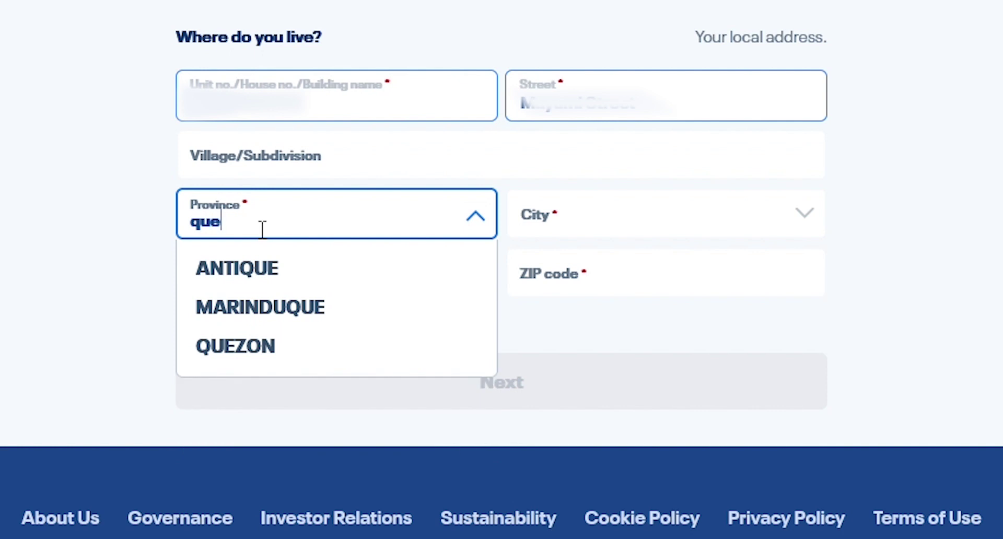
{"action": "key", "text": "BackSpace"}
{"action": "key", "text": "BackSpace"}
{"action": "key", "text": "BackSpace"}
{"action": "type", "text": "n"}
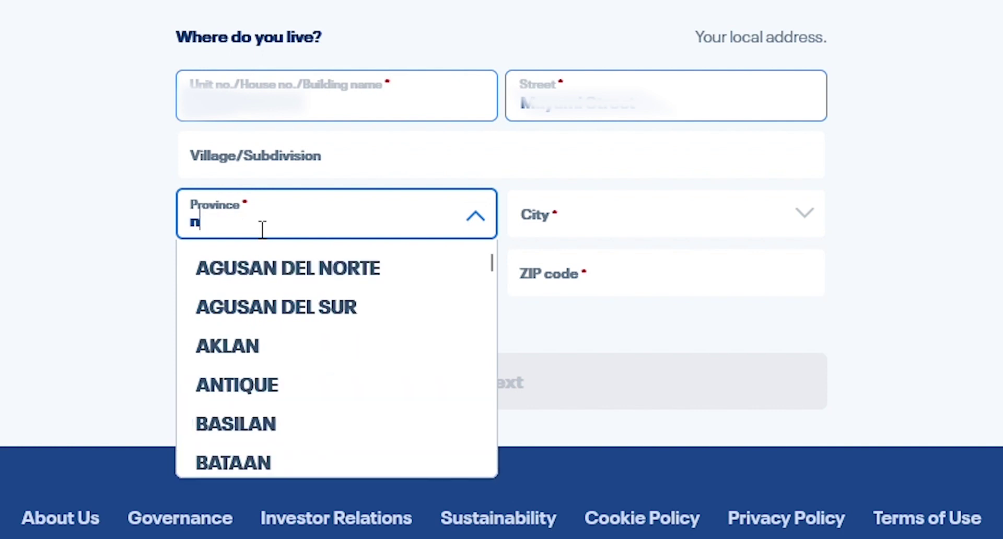
{"action": "type", "text": "c"}
{"action": "key", "text": "BackSpace"}
{"action": "key", "text": "BackSpace"}
{"action": "type", "text": "me"}
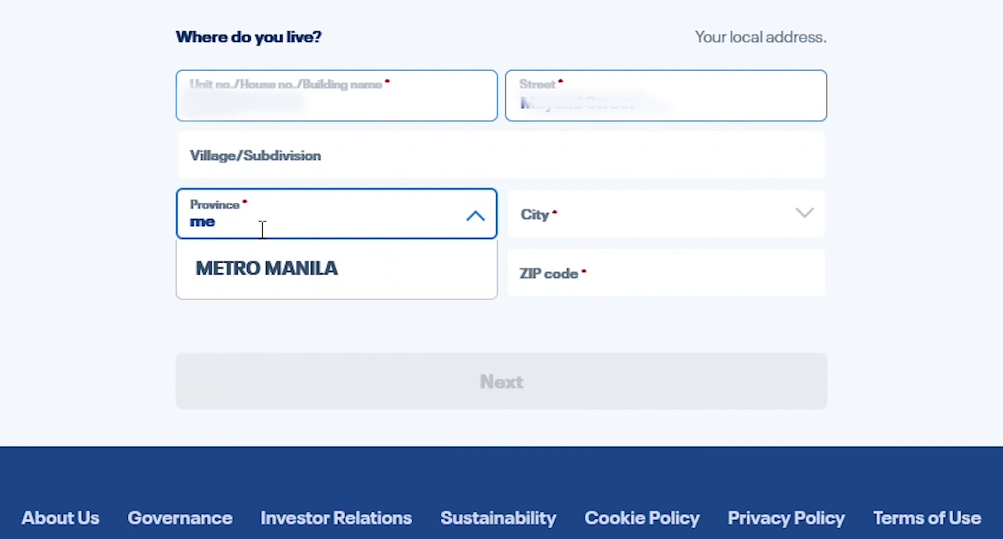
{"action": "left_click", "coordinate": [284, 283]}
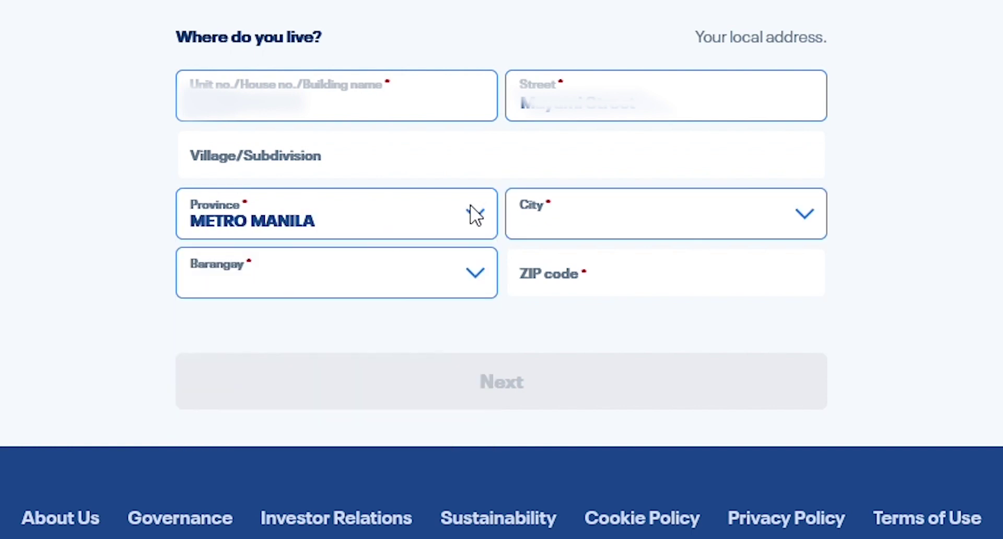
Choose City QUEZON CITY, Barangay U.P. Village and ZIP code 1101, then continue.
{"action": "left_click", "coordinate": [564, 230]}
{"action": "scroll", "coordinate": [559, 298], "scroll_direction": "down", "scroll_amount": 10}
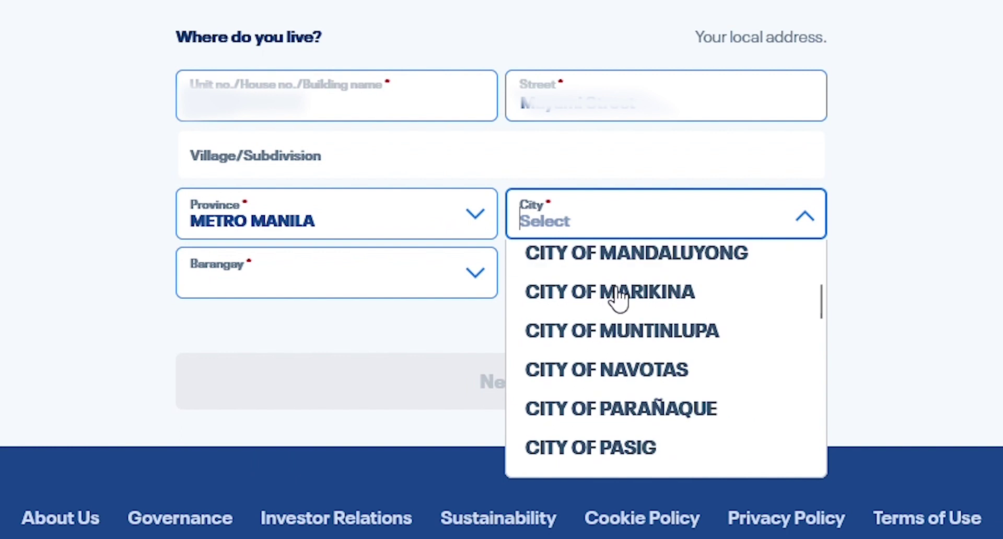
{"action": "scroll", "coordinate": [632, 324], "scroll_direction": "down", "scroll_amount": 3}
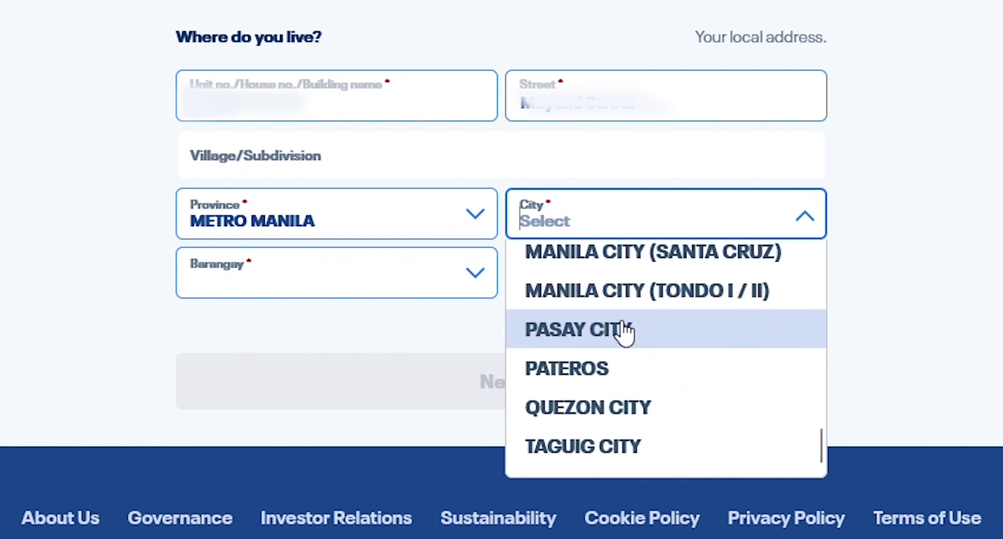
{"action": "left_click", "coordinate": [587, 408]}
{"action": "left_click", "coordinate": [401, 280]}
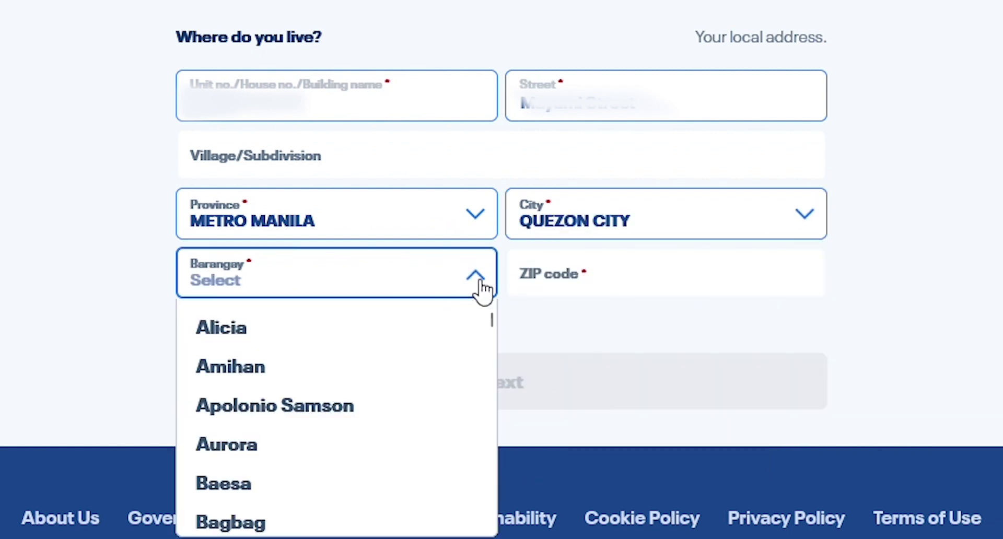
{"action": "scroll", "coordinate": [414, 402], "scroll_direction": "down", "scroll_amount": 5}
{"action": "scroll", "coordinate": [415, 403], "scroll_direction": "down", "scroll_amount": 20}
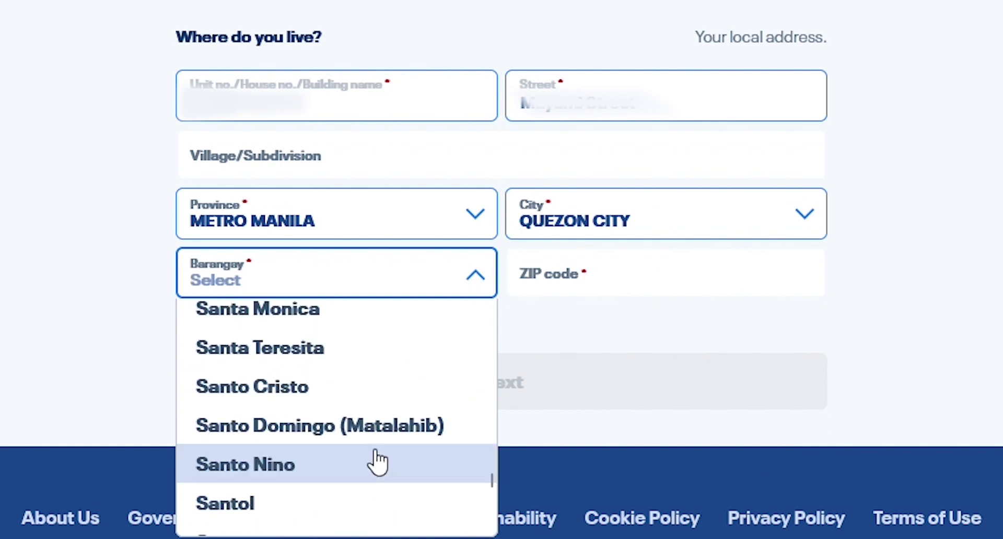
{"action": "scroll", "coordinate": [366, 457], "scroll_direction": "down", "scroll_amount": 2}
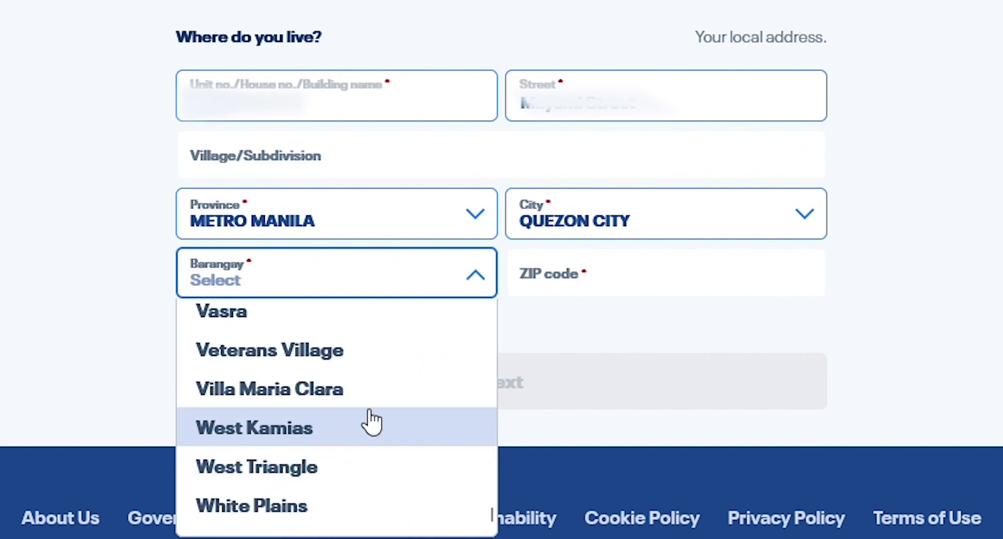
{"action": "scroll", "coordinate": [347, 470], "scroll_direction": "up", "scroll_amount": 3}
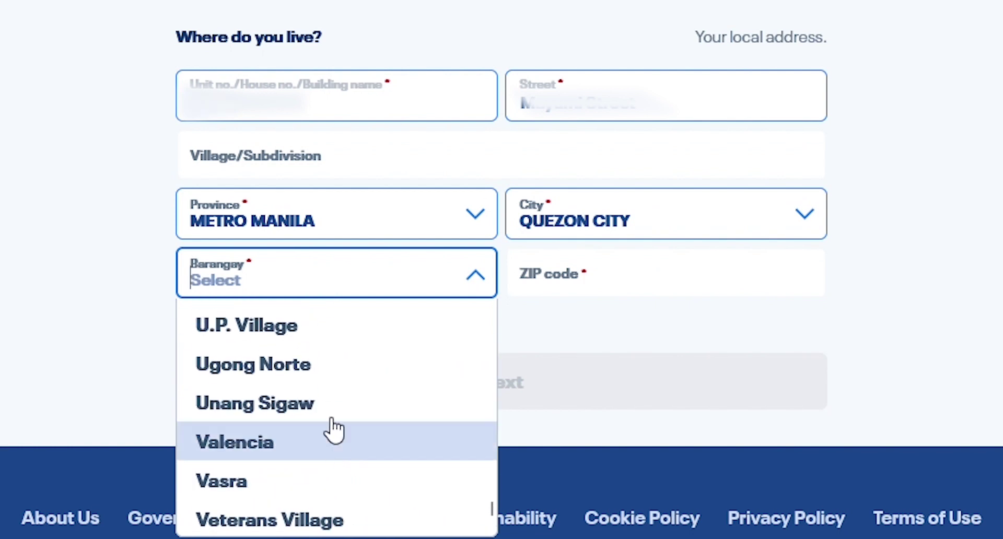
{"action": "left_click", "coordinate": [328, 342]}
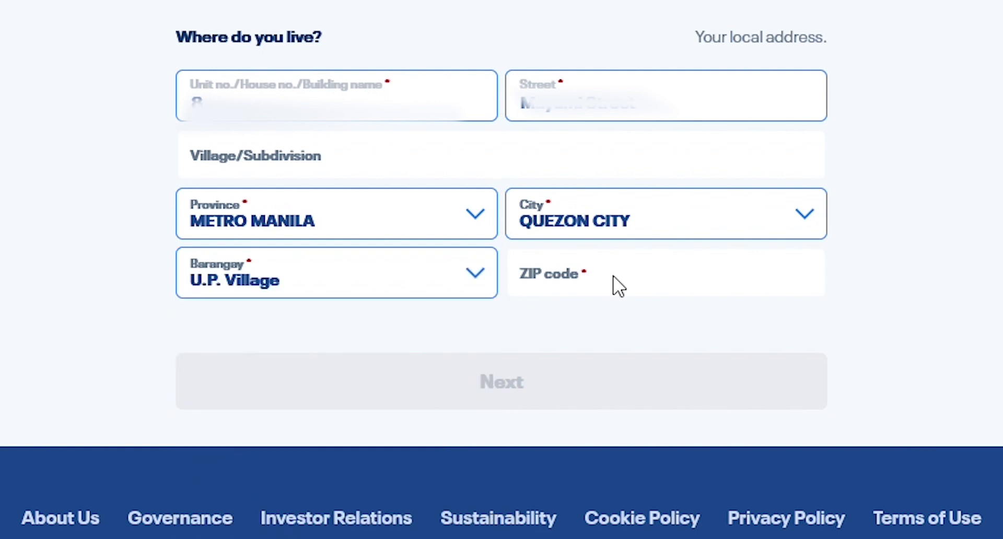
{"action": "left_click", "coordinate": [625, 287]}
{"action": "type", "text": "1101"}
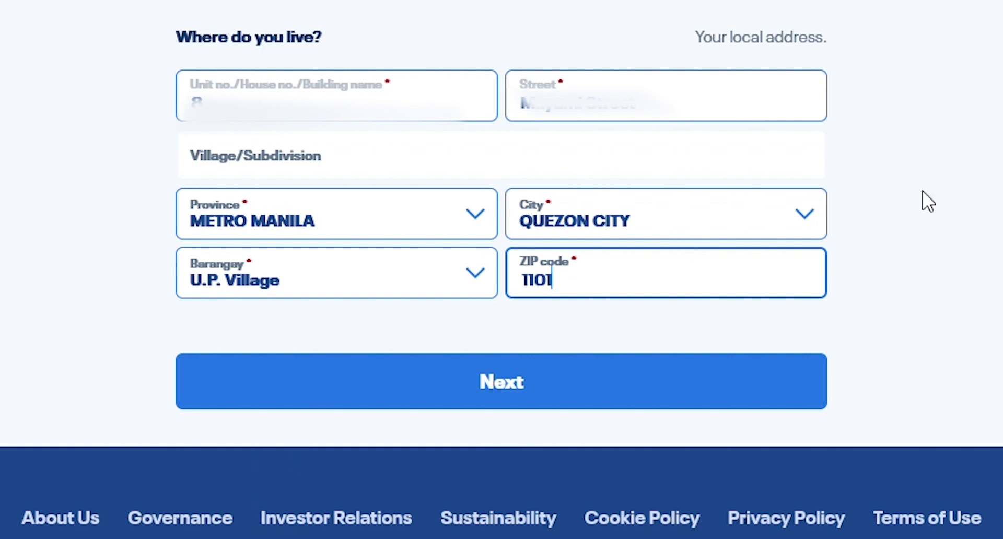
{"action": "key", "text": "Return"}
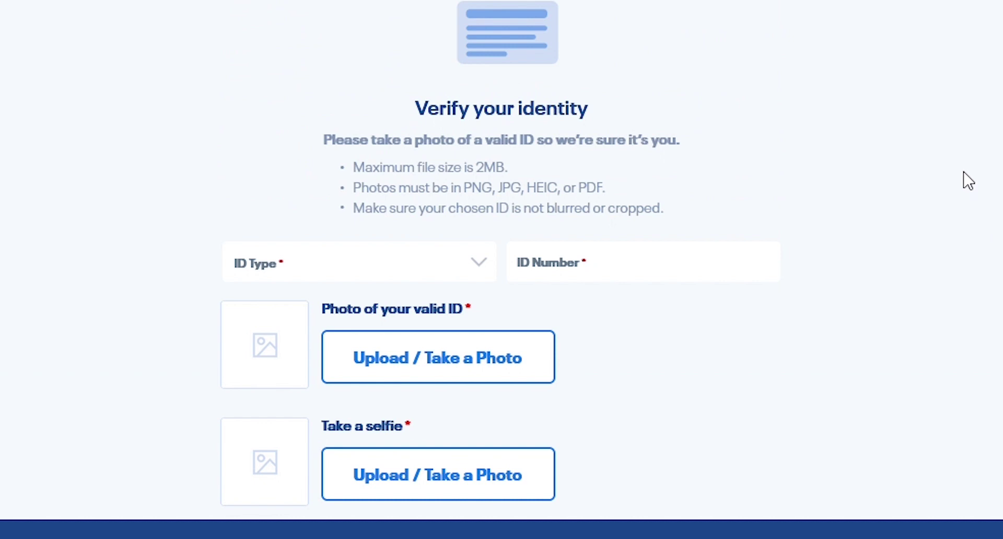
Set the ID type to Passport and select the ID Number field.
{"action": "left_click", "coordinate": [480, 264]}
{"action": "scroll", "coordinate": [314, 387], "scroll_direction": "down", "scroll_amount": 5}
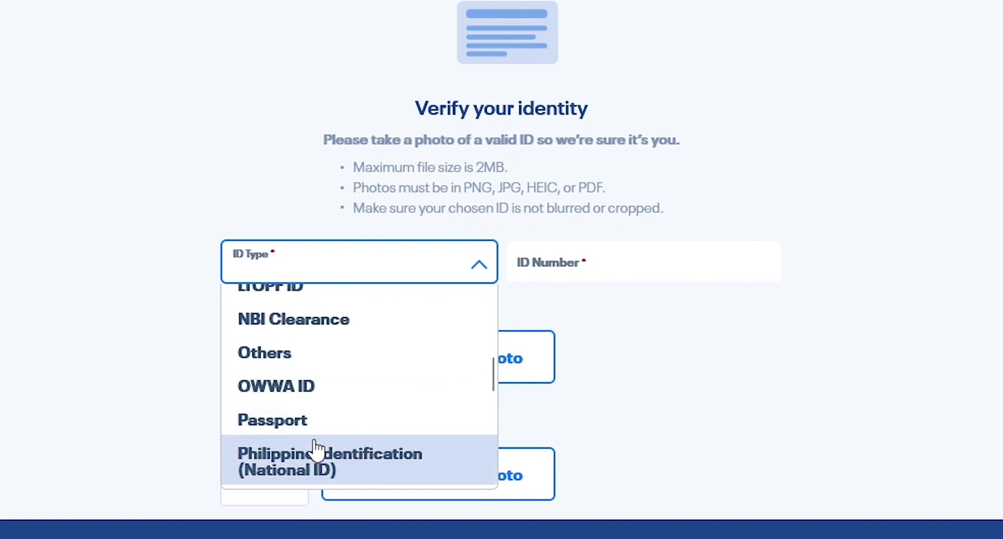
{"action": "left_click", "coordinate": [311, 423]}
{"action": "left_click", "coordinate": [604, 277]}
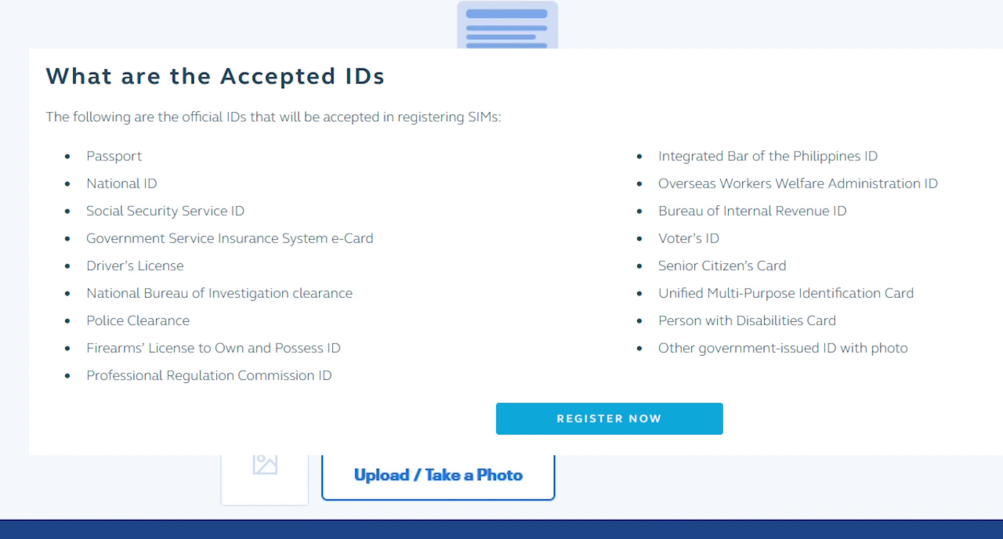
Begin entering the passport number in the ID Number field.
{"action": "left_click", "coordinate": [585, 277]}
{"action": "type", "text": "P"}
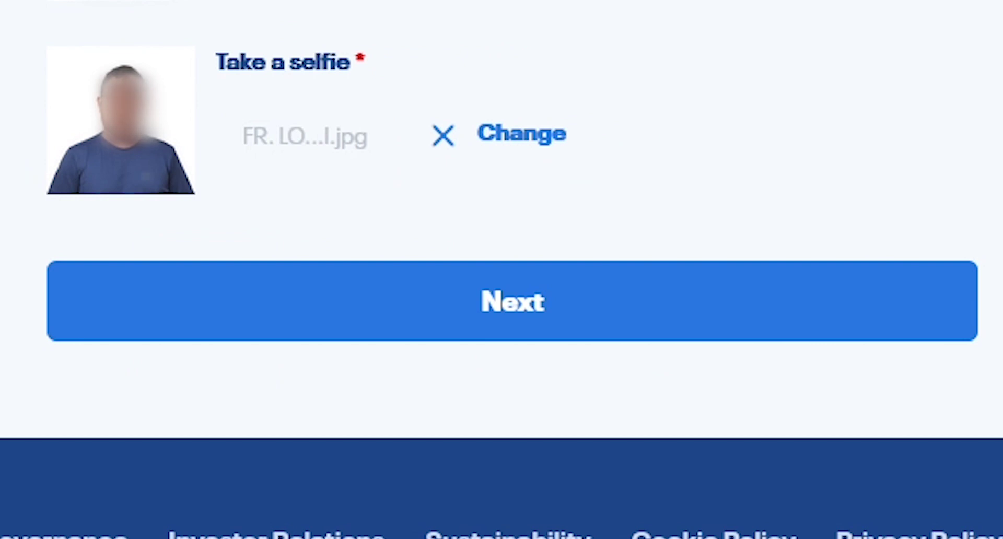
Go to the consent step and tick 'I agree to all information stated below'.
{"action": "left_click", "coordinate": [577, 325]}
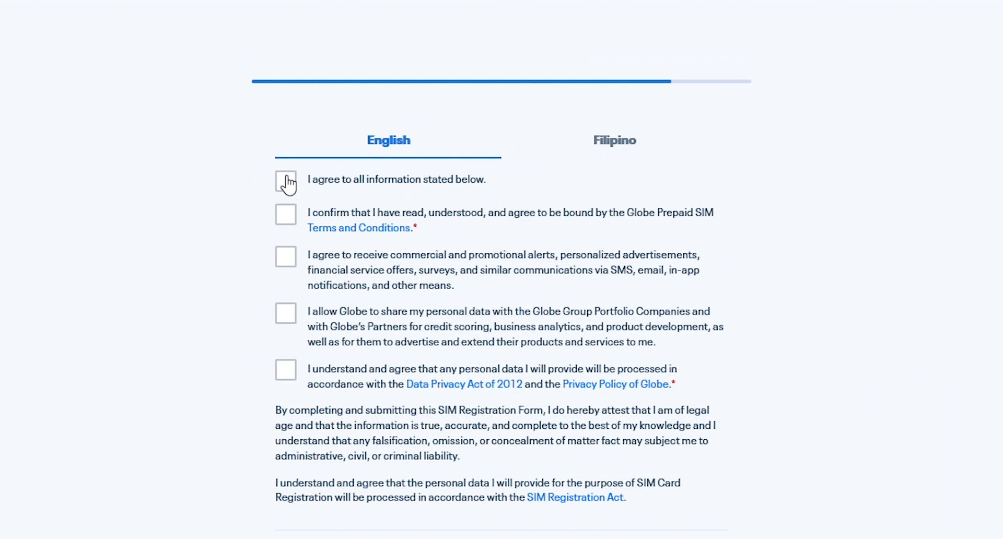
{"action": "left_click", "coordinate": [287, 183]}
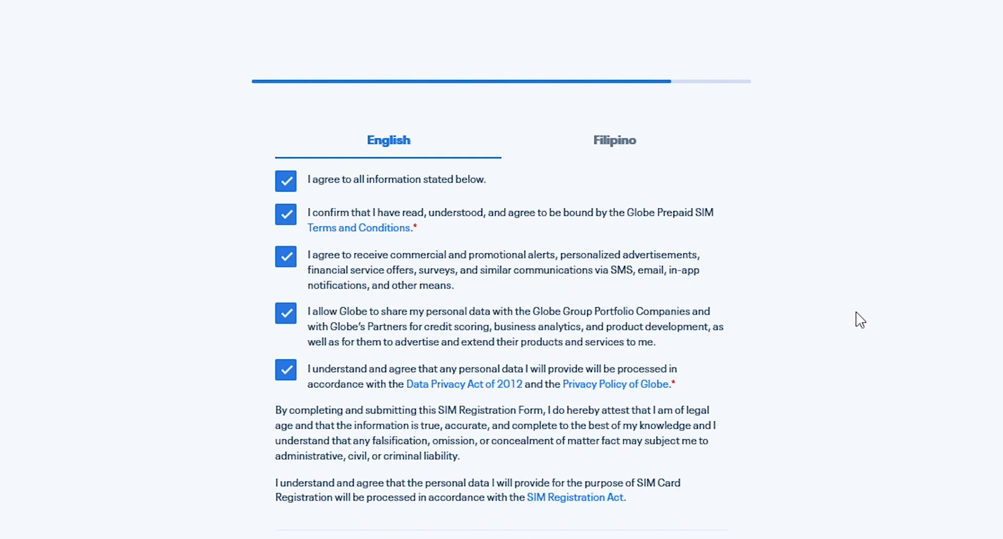
{"action": "scroll", "coordinate": [860, 320], "scroll_direction": "down", "scroll_amount": 2}
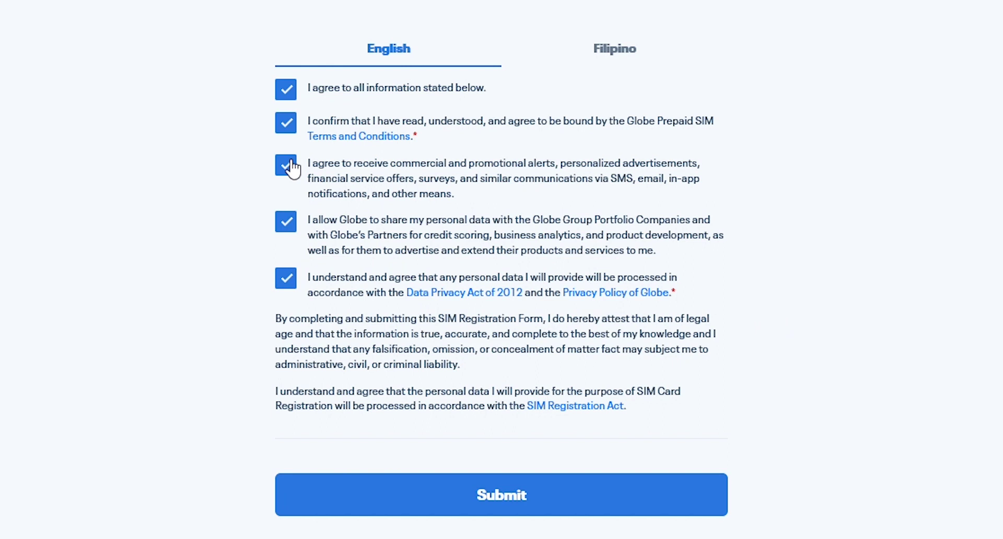
Untick the promotional alerts and partner data-sharing consents, then submit the registration.
{"action": "left_click", "coordinate": [288, 166]}
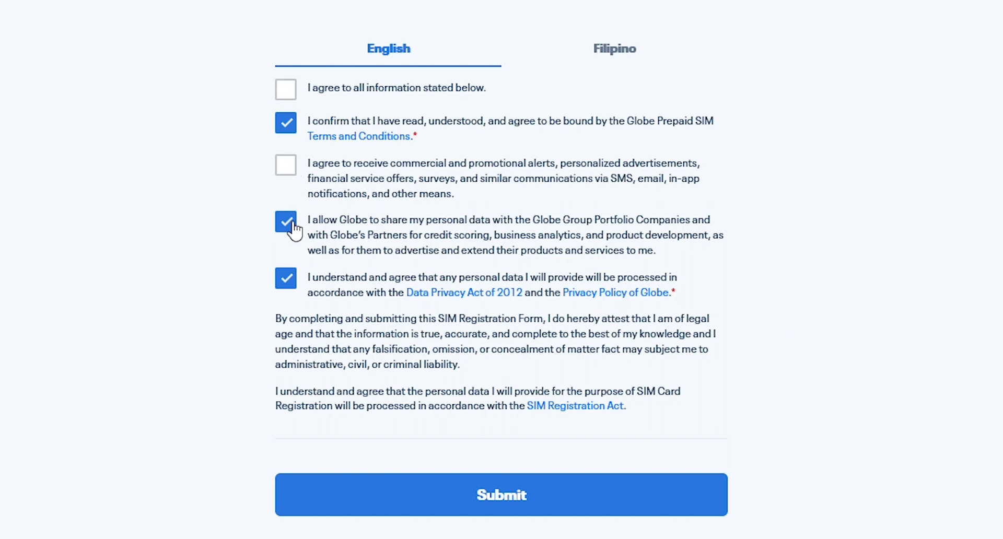
{"action": "left_click", "coordinate": [288, 226]}
{"action": "scroll", "coordinate": [824, 249], "scroll_direction": "down", "scroll_amount": 5}
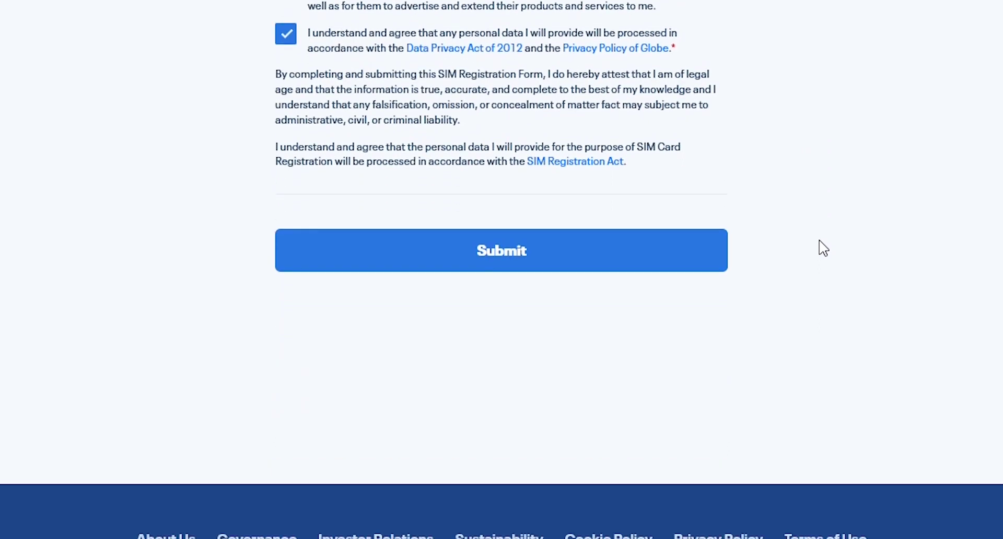
{"action": "scroll", "coordinate": [824, 248], "scroll_direction": "up", "scroll_amount": 4}
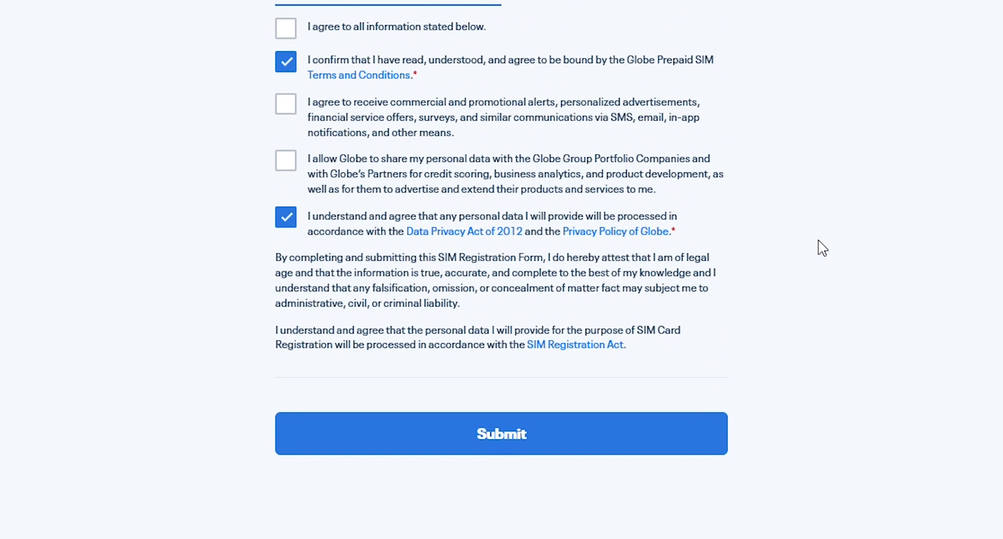
{"action": "scroll", "coordinate": [823, 248], "scroll_direction": "down", "scroll_amount": 4}
{"action": "left_click", "coordinate": [528, 253]}
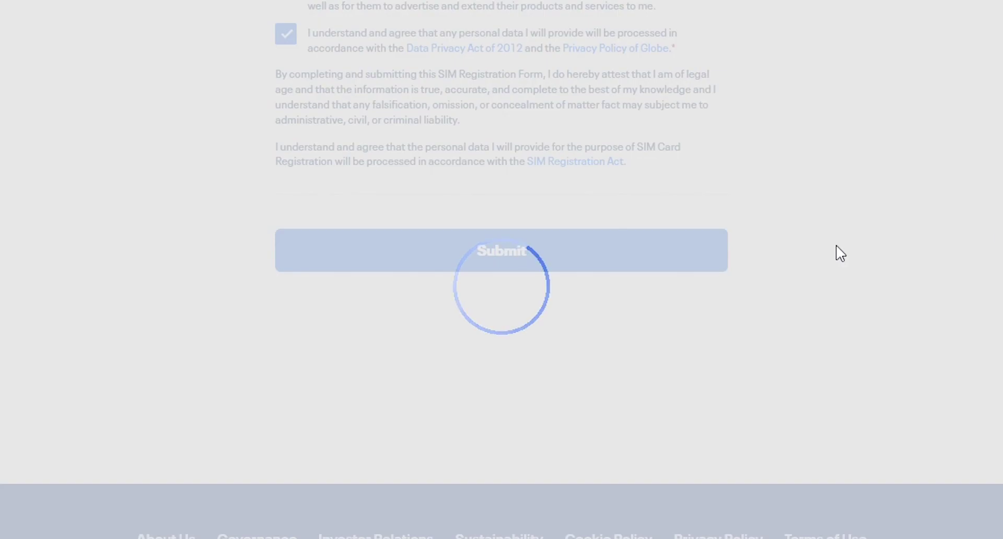